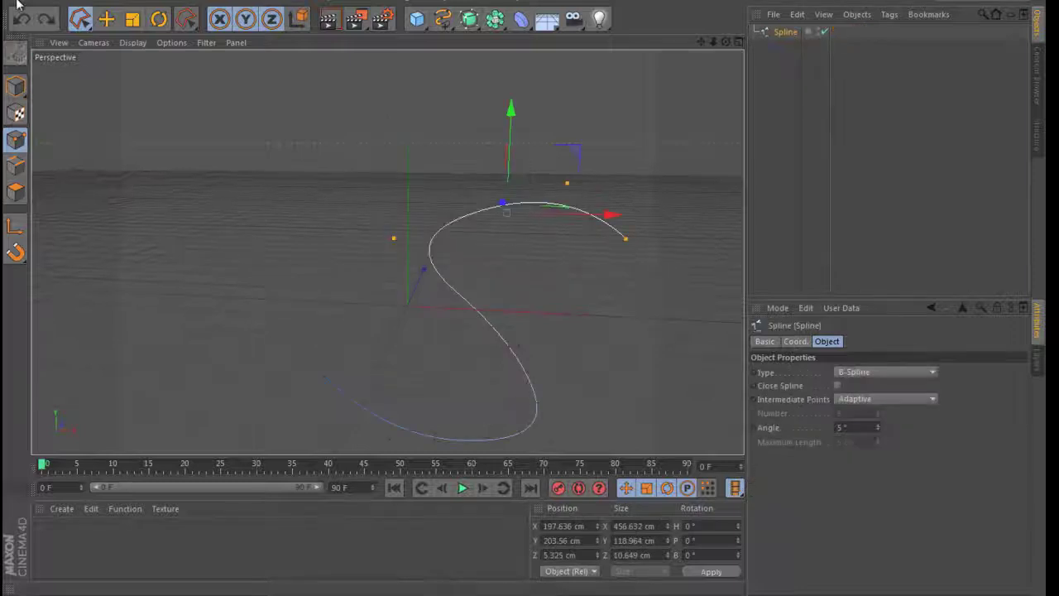
Start a new empty project and select the B-Spline drawing tool
left_click(25, 4)
left_click(31, 19)
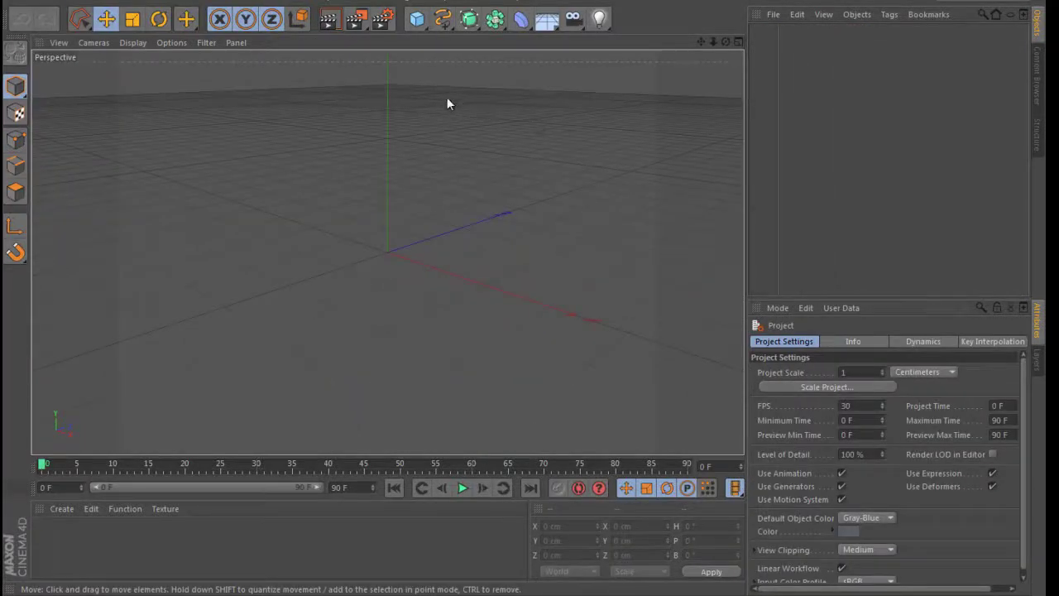
left_click(449, 24)
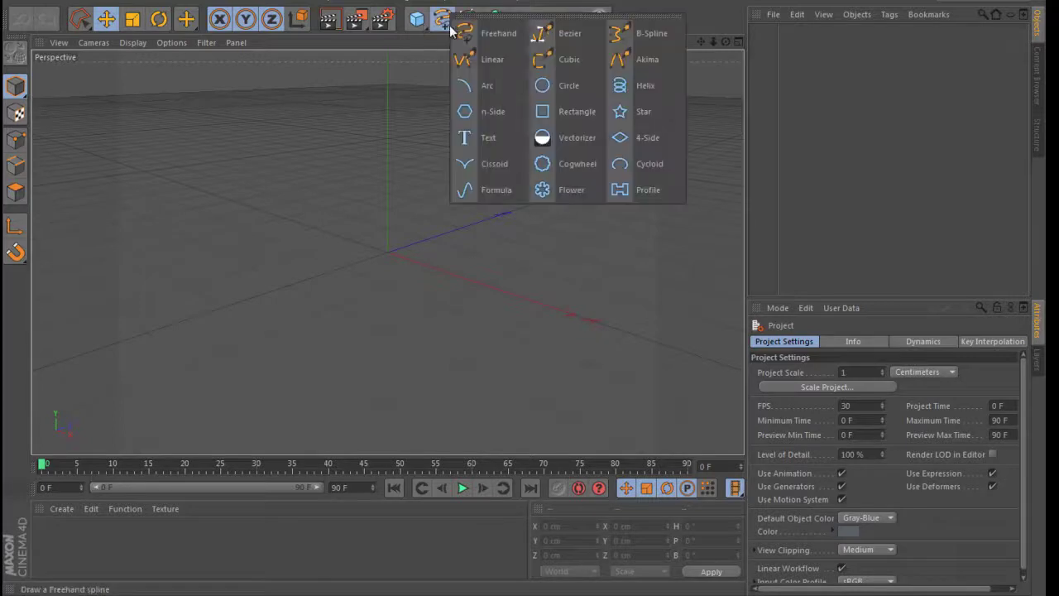
left_click(634, 35)
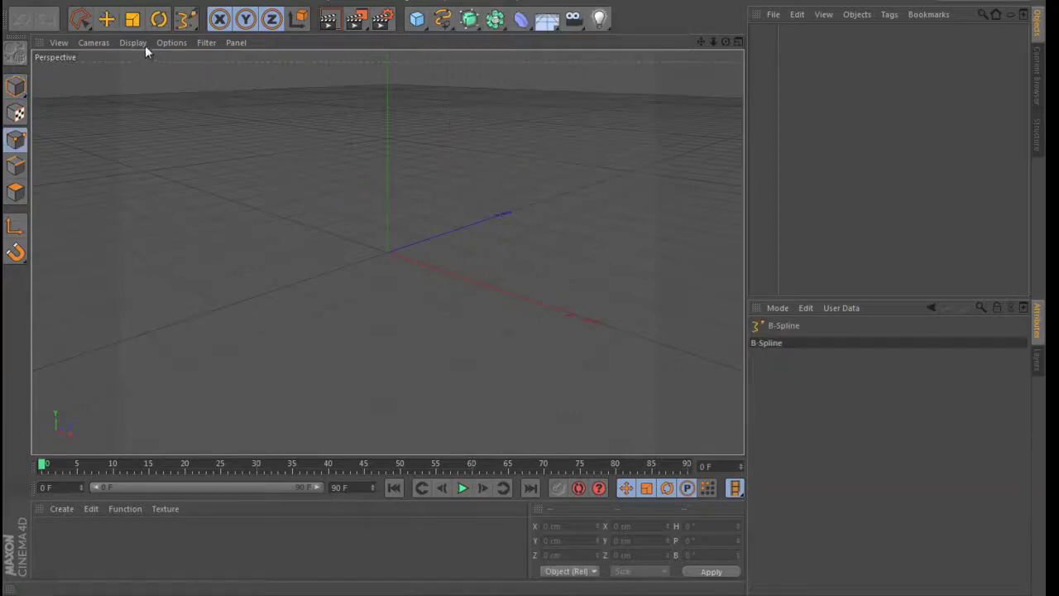
Draw an S-shaped B-spline with a lower loop in the maximised Front view, then return to Perspective
middle_click(171, 137)
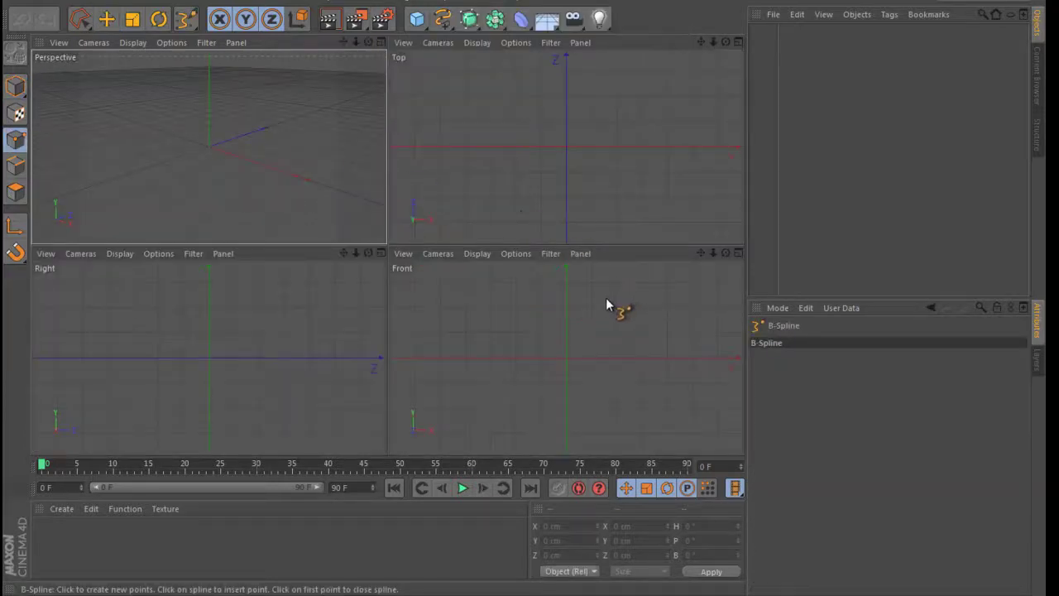
middle_click(606, 297)
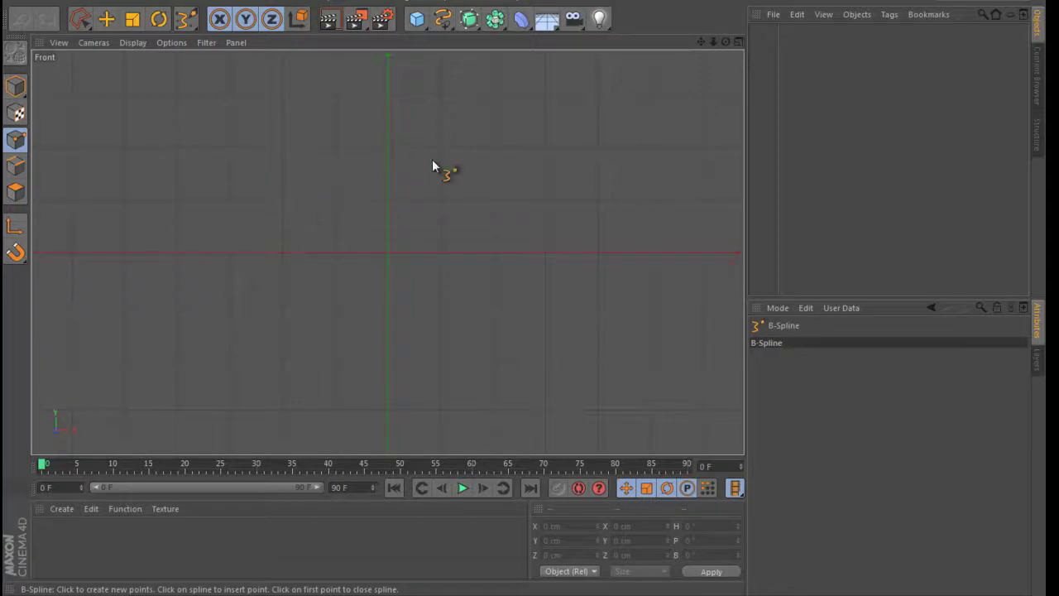
left_click(534, 188)
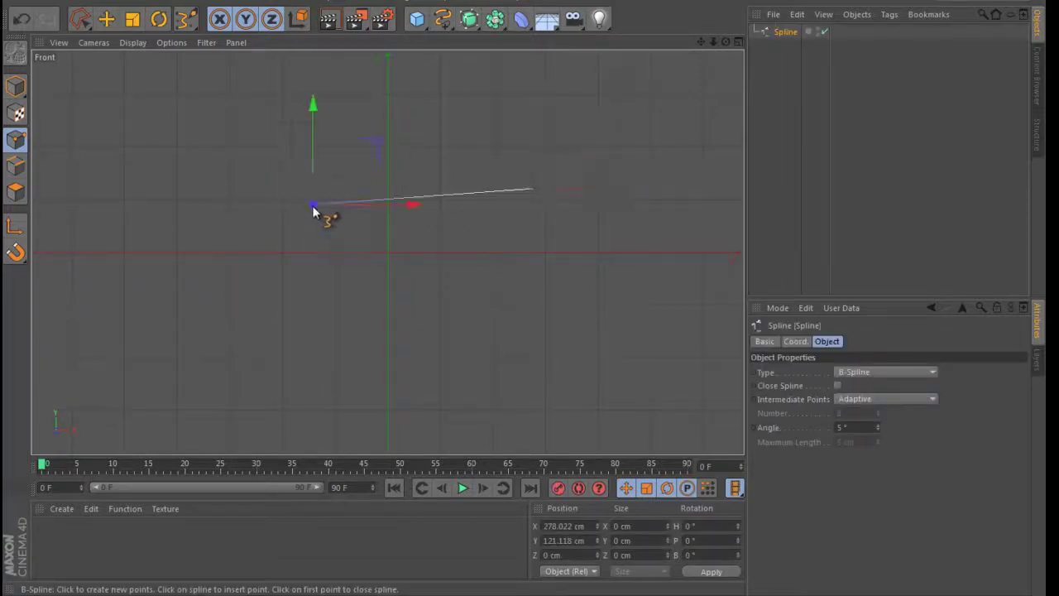
left_click_drag(315, 208, 339, 150)
left_click(279, 235)
left_click_drag(278, 242, 303, 279)
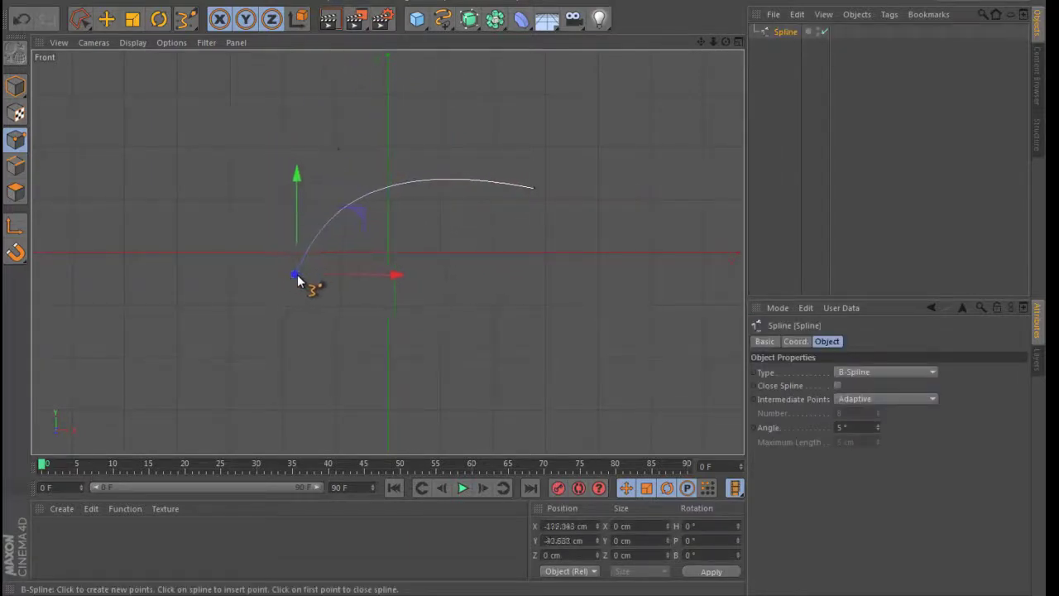
left_click_drag(493, 296, 557, 339)
left_click_drag(553, 424, 472, 425)
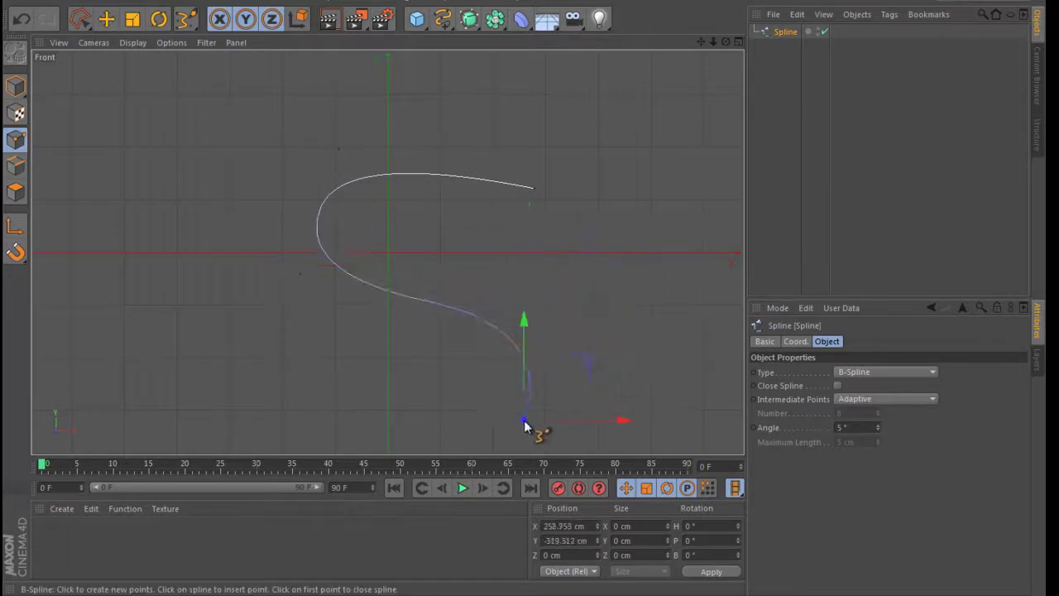
left_click(341, 374)
mouse_move(343, 379)
left_mouse_down()
mouse_move(276, 350)
mouse_move(260, 322)
mouse_move(329, 339)
mouse_move(390, 335)
mouse_move(454, 364)
mouse_move(444, 348)
left_mouse_up()
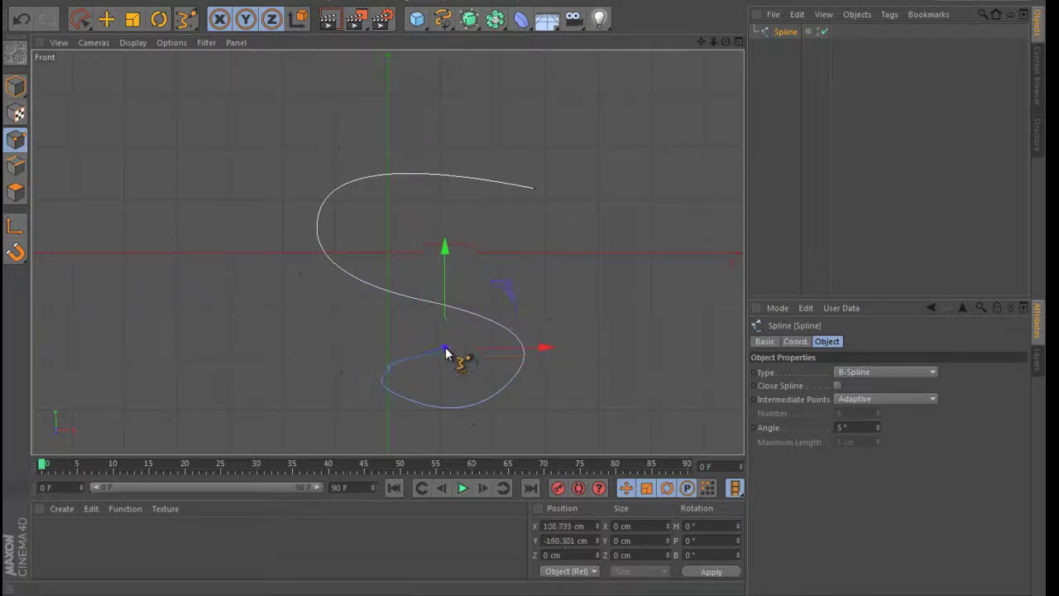
middle_click(326, 111)
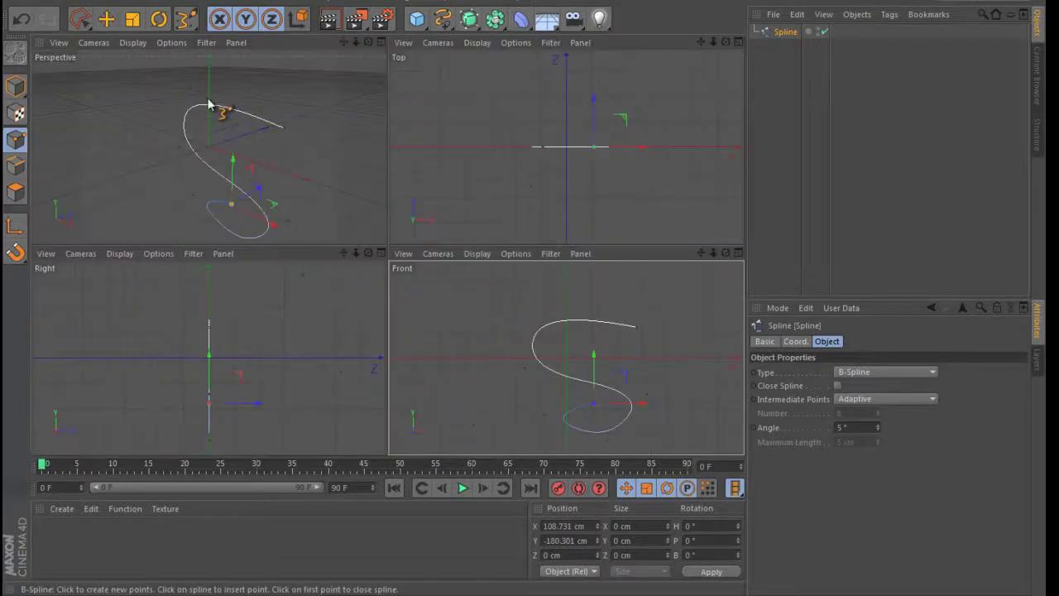
middle_click(203, 107)
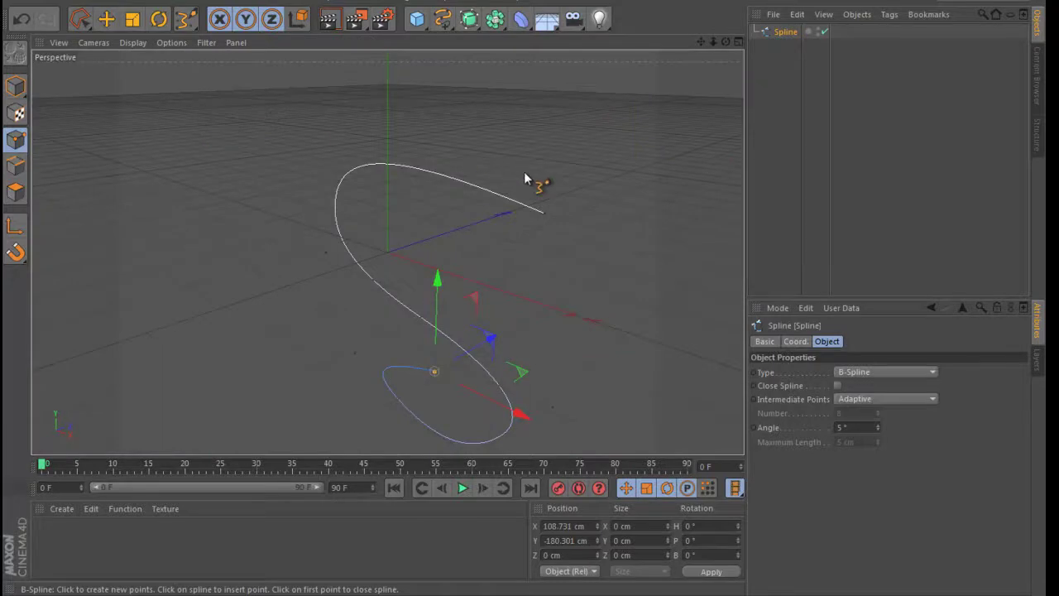
Add a Sweep NURBS object and orbit the perspective view around the spline
left_click(480, 28)
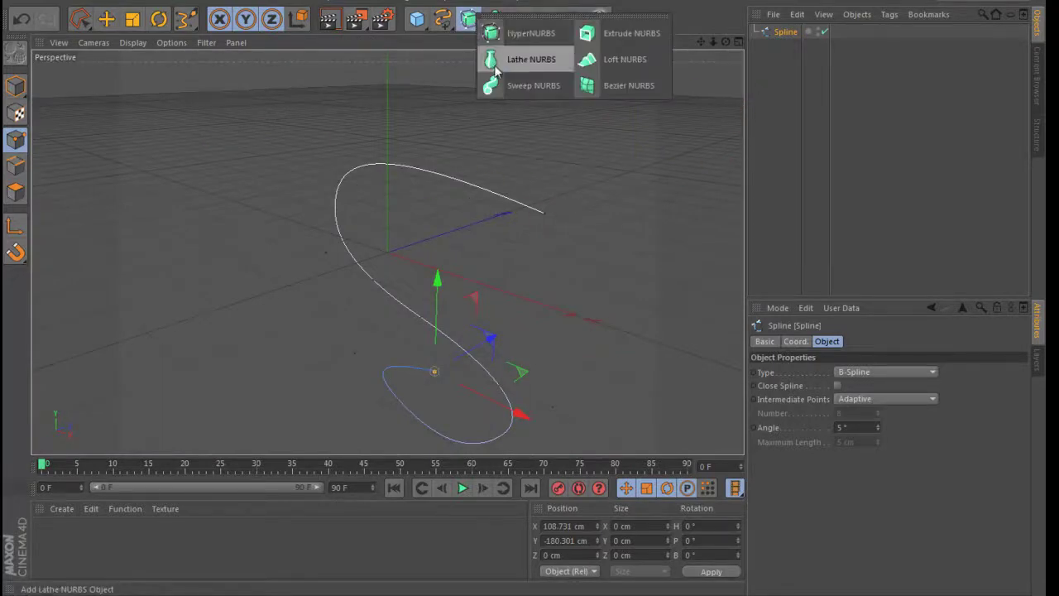
left_click(509, 86)
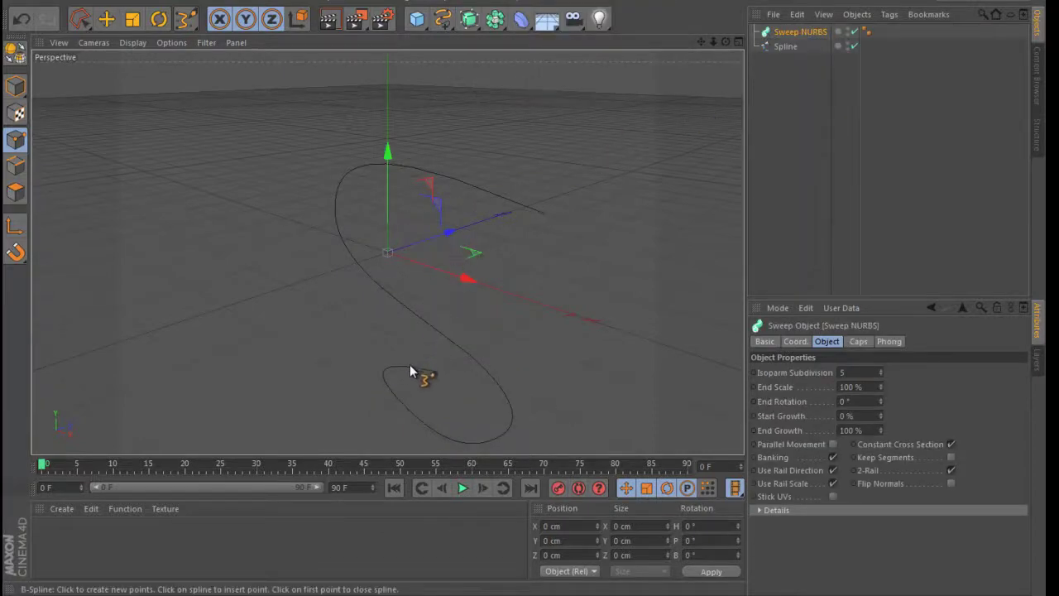
left_click_drag(432, 252, 565, 235, "alt")
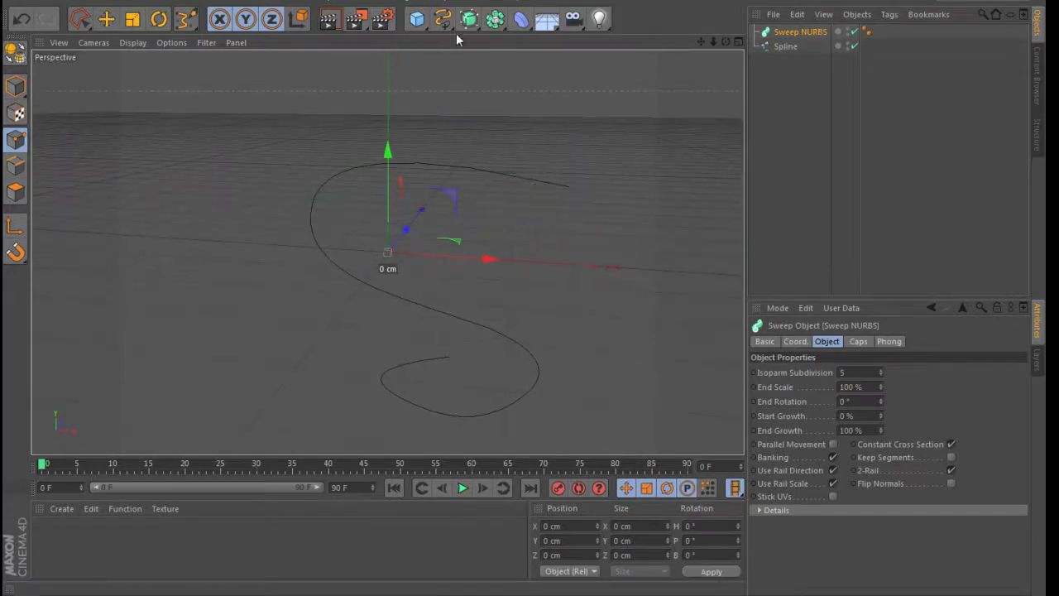
left_click(484, 32)
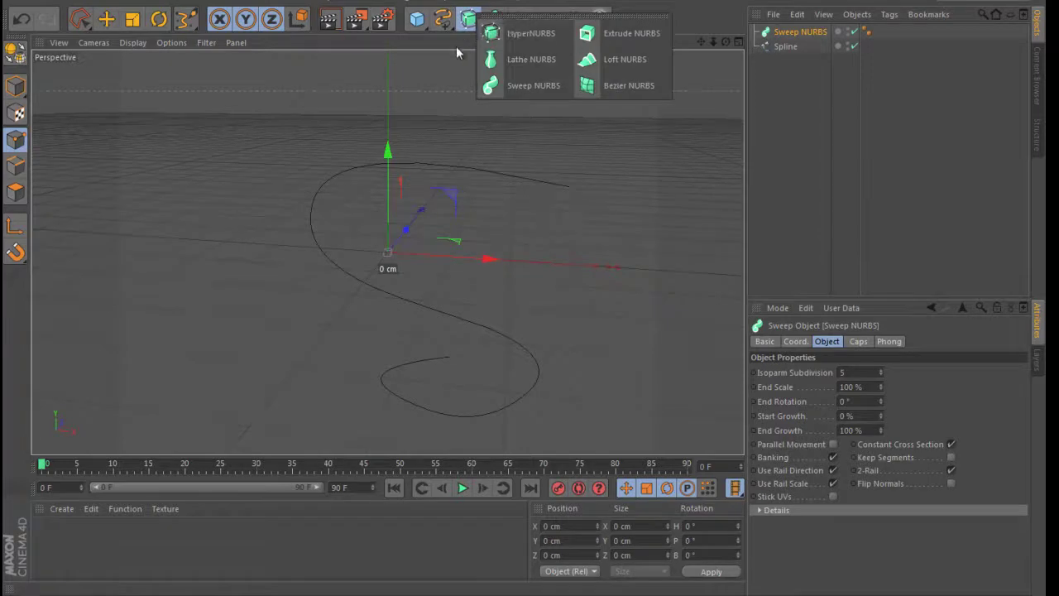
Add a Circle spline and set its radius to 20 cm
left_click(450, 27)
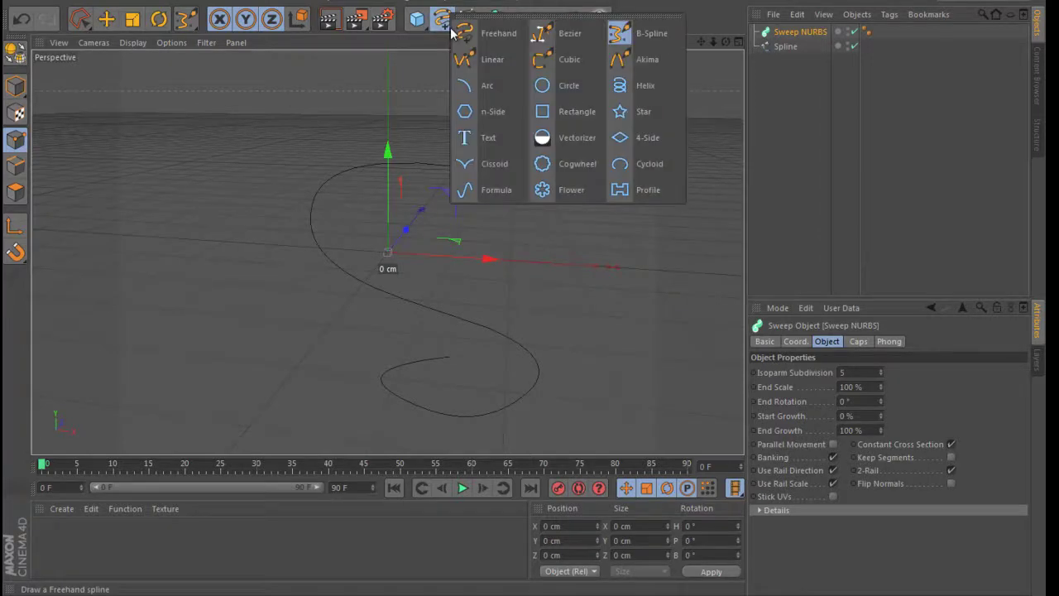
left_click(548, 87)
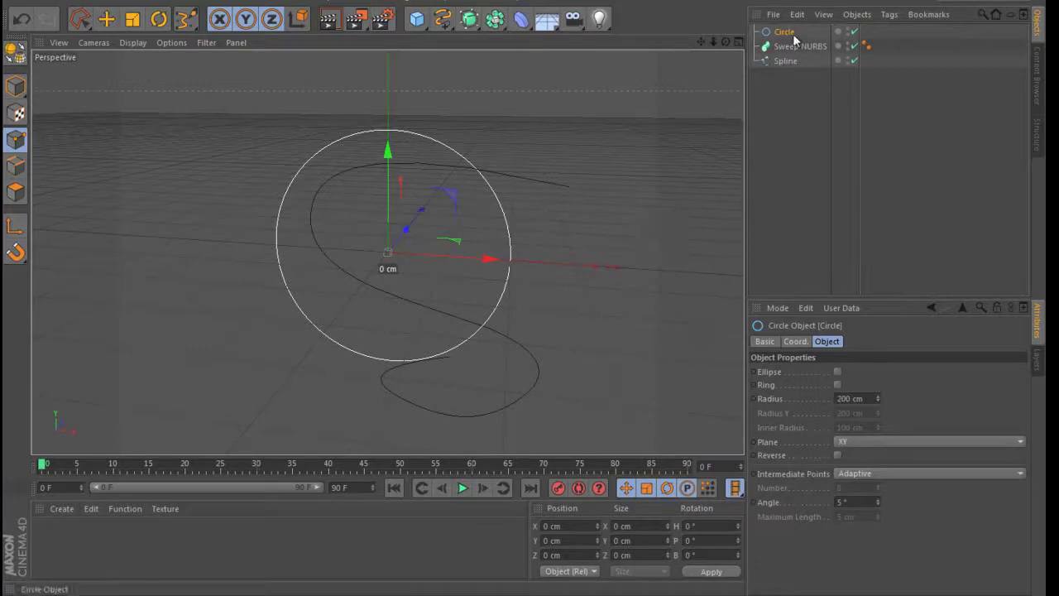
left_click_drag(877, 399, 878, 398)
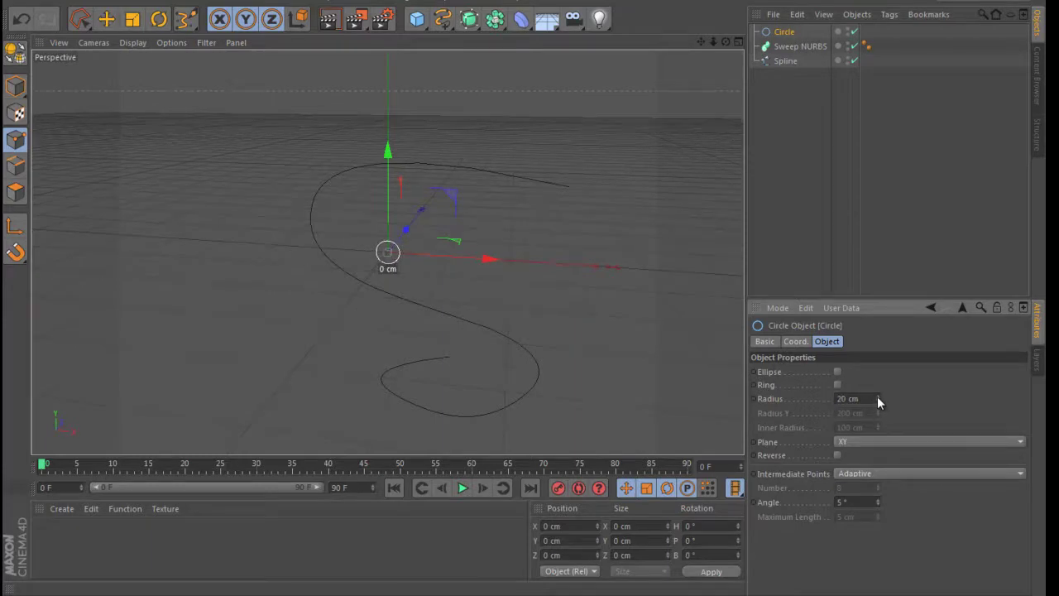
left_click_drag(360, 253, 401, 250, "alt")
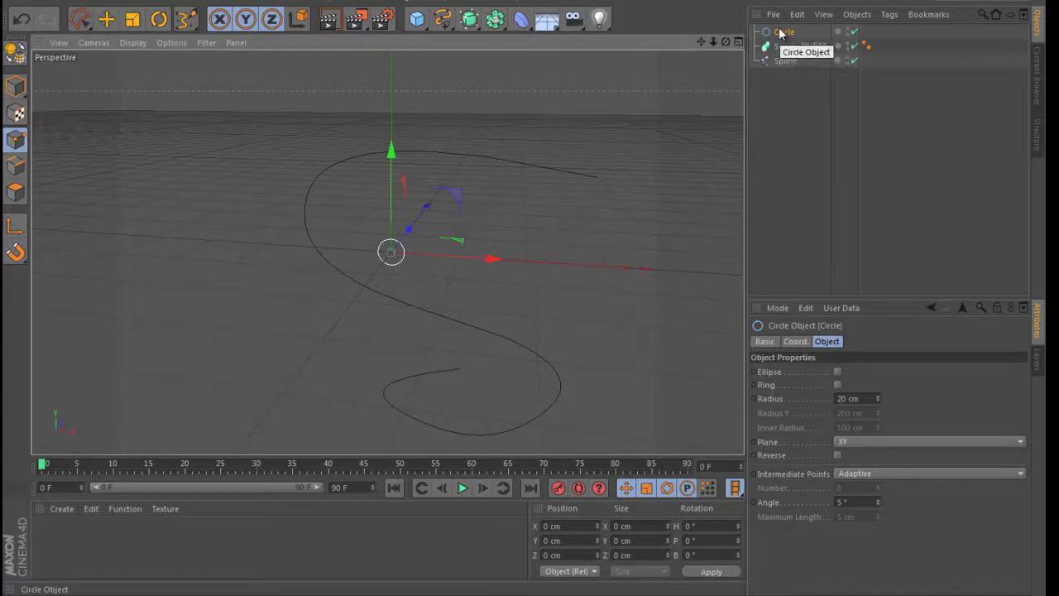
Nest the Circle and the Spline under Sweep NURBS, then orbit to inspect the round tube
left_click_drag(786, 34, 799, 49)
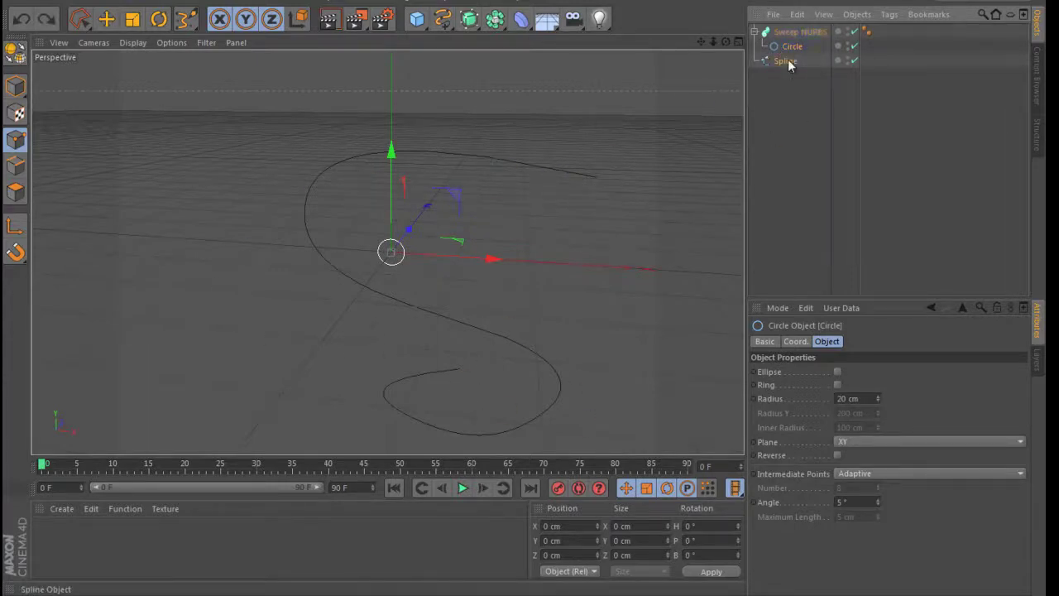
left_click_drag(789, 65, 811, 55)
left_click_drag(811, 54, 802, 50)
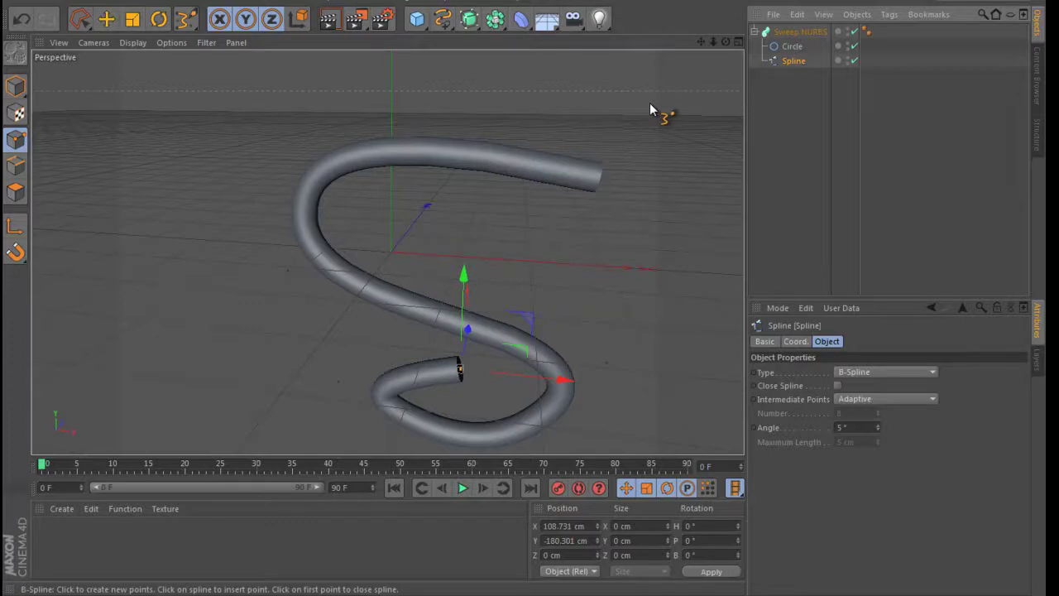
mouse_move(712, 153)
left_mouse_down("alt")
mouse_move(472, 119)
mouse_move(489, 156)
mouse_move(530, 137)
mouse_move(531, 108)
mouse_move(577, 143)
mouse_move(436, 229)
left_mouse_up("alt")
scroll(439, 180, "up", 5)
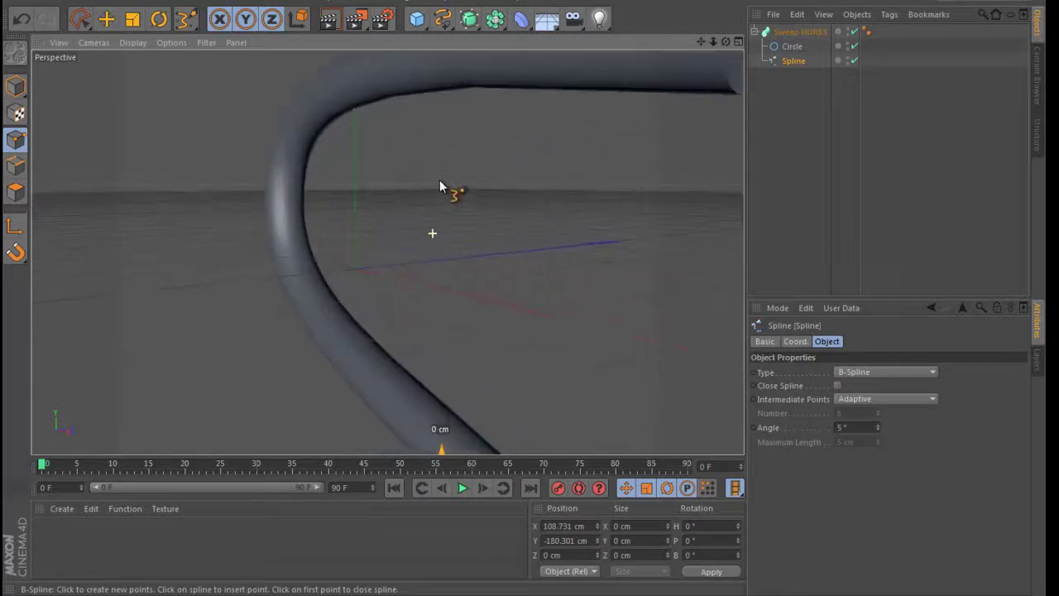
mouse_move(670, 155)
left_mouse_down("alt")
mouse_move(619, 180)
mouse_move(711, 149)
left_mouse_up("alt")
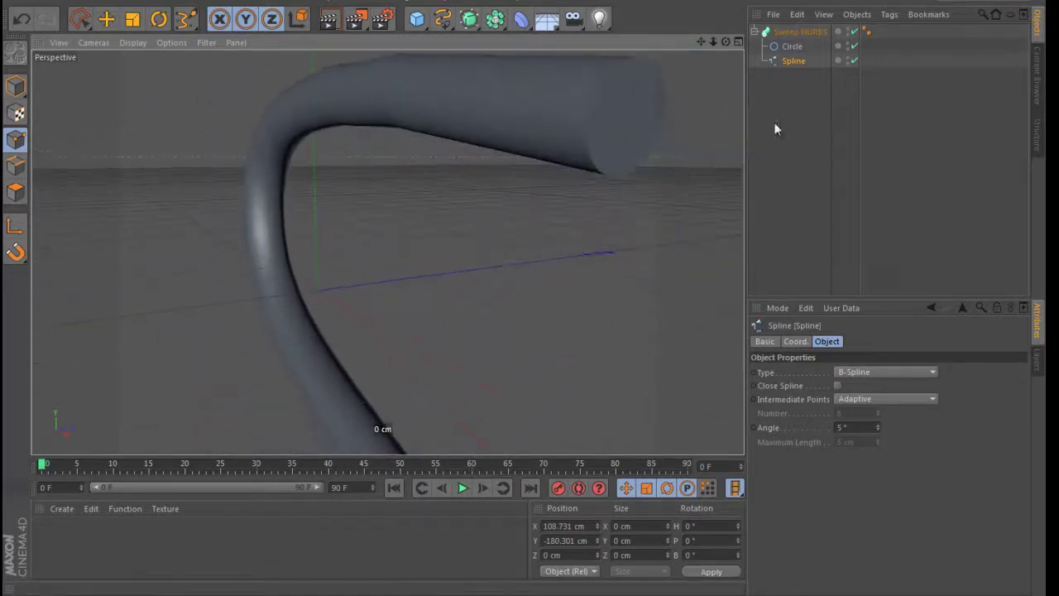
Select the Sweep NURBS to show its settings and orbit to a lower, level view
left_click(803, 33)
left_click(841, 373)
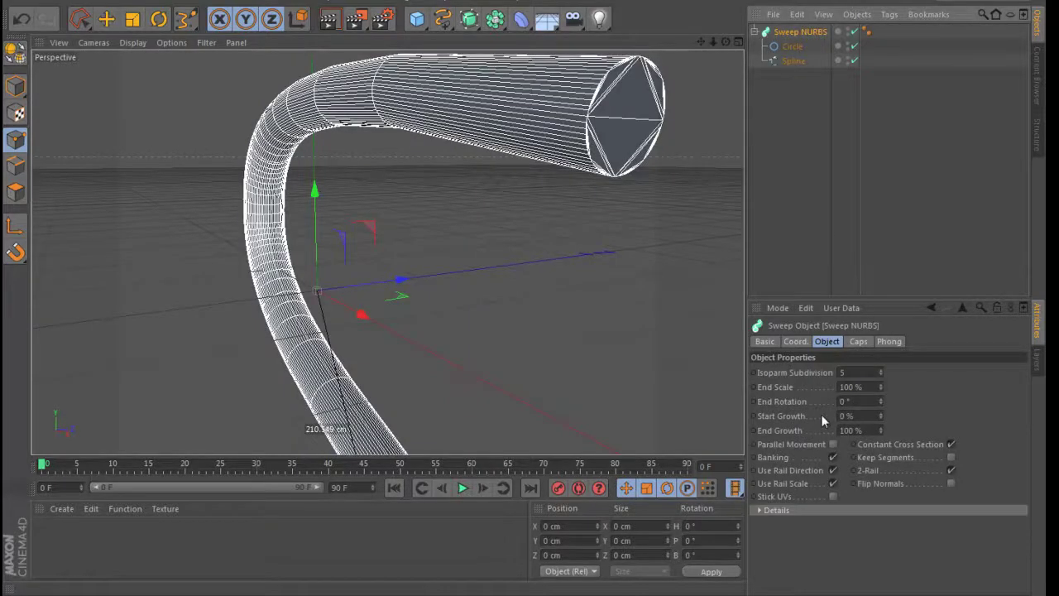
scroll(527, 291, "down", 5)
scroll(538, 302, "down", 3)
scroll(550, 322, "down", 2)
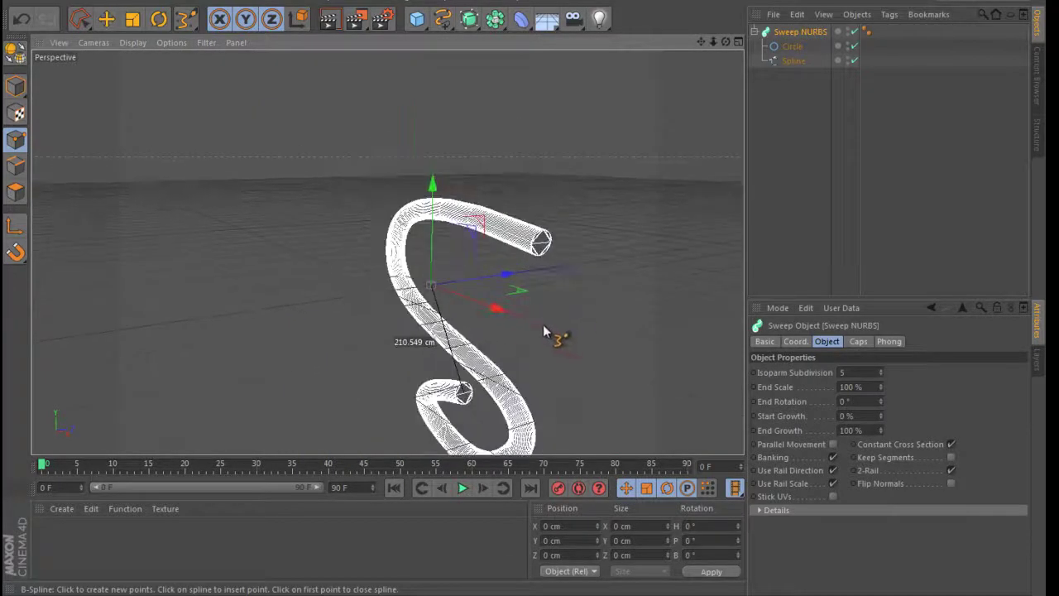
mouse_move(527, 348)
left_mouse_down("alt")
mouse_move(579, 336)
mouse_move(558, 328)
left_mouse_up("alt")
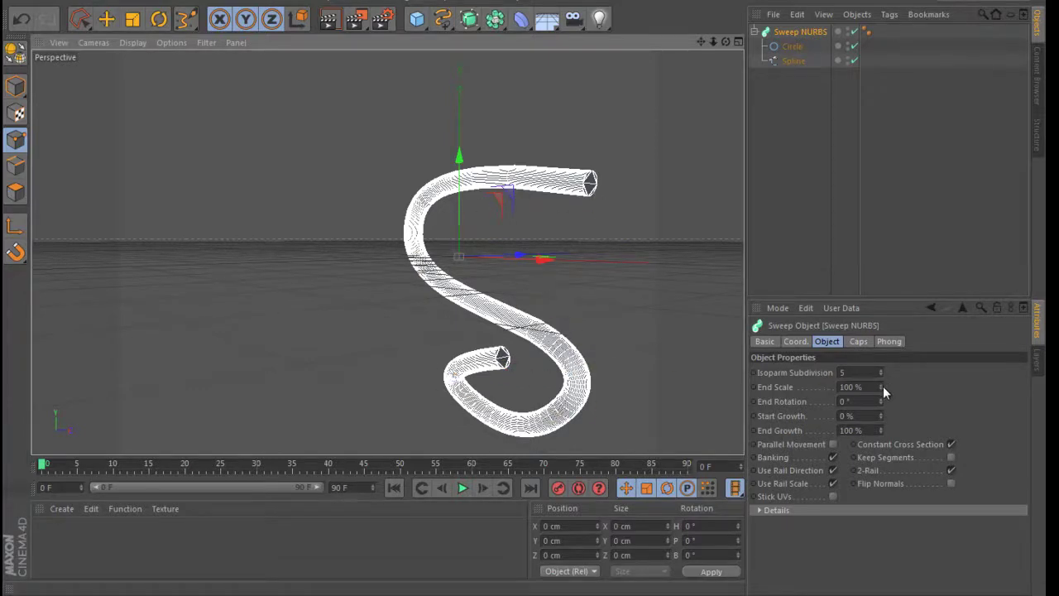
Taper the tube with End Scale 45% and End Rotation 4°, then add a new spline
left_click_drag(882, 386, 882, 386)
left_click(880, 427)
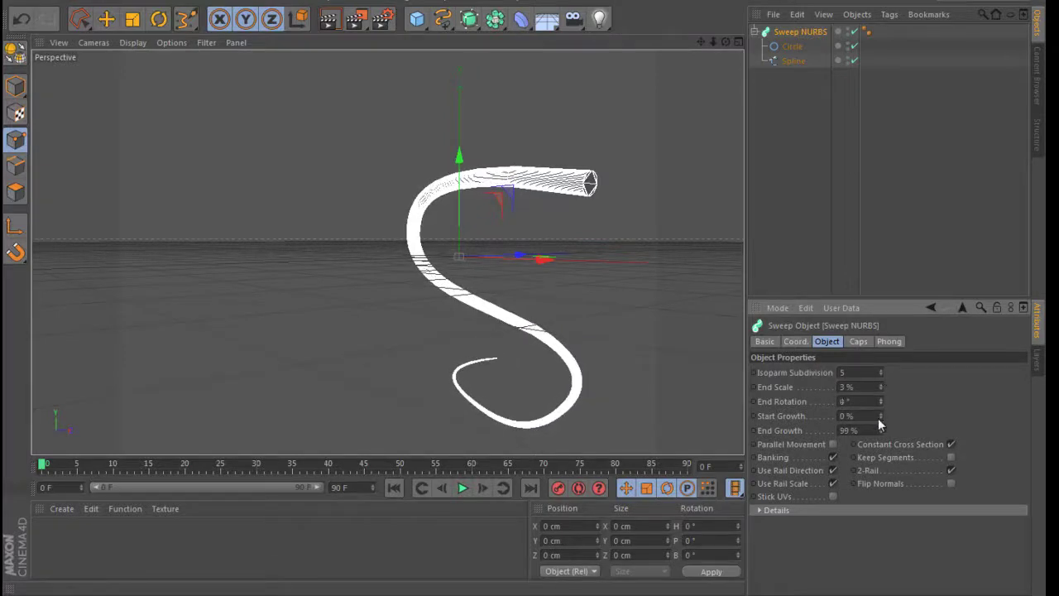
mouse_move(883, 415)
left_mouse_down()
mouse_move(882, 439)
mouse_move(880, 428)
left_mouse_up()
left_click_drag(879, 386, 879, 387)
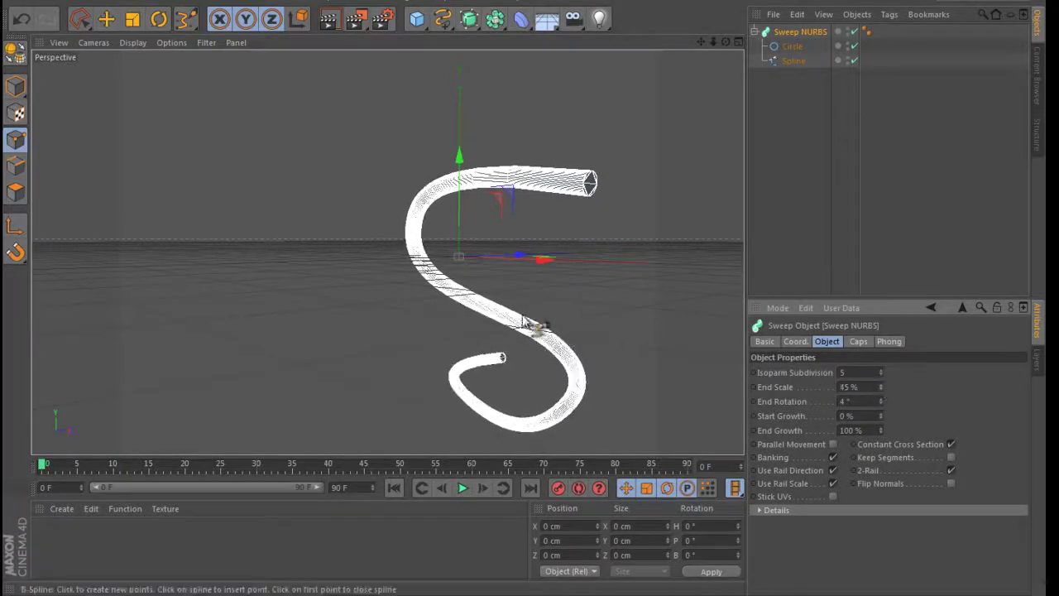
left_click(351, 174)
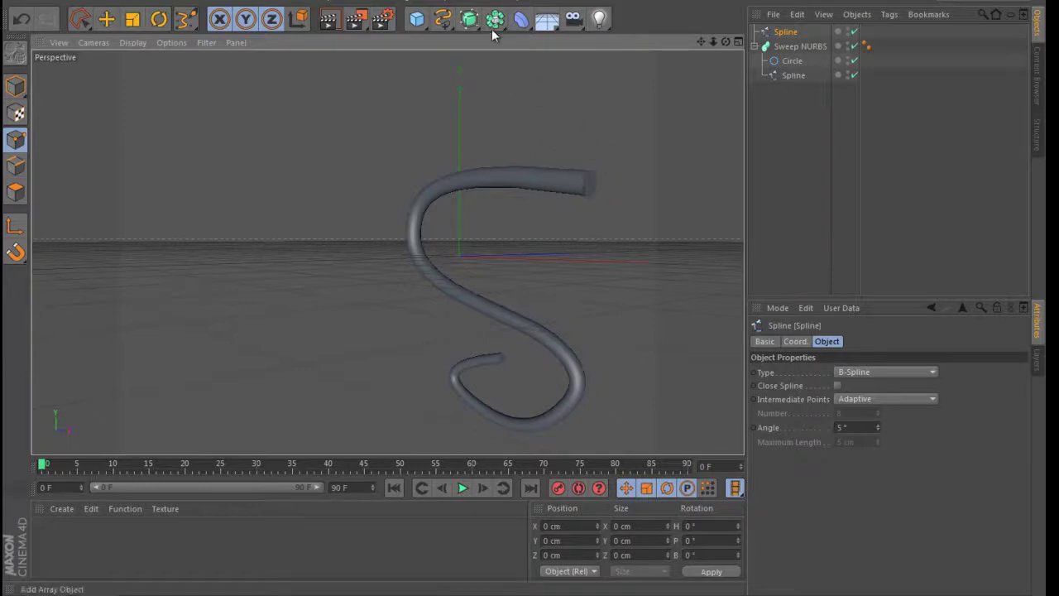
Add an 8-point Star spline, nudge it, and scale it down to about 21%
left_click_drag(502, 28, 455, 31)
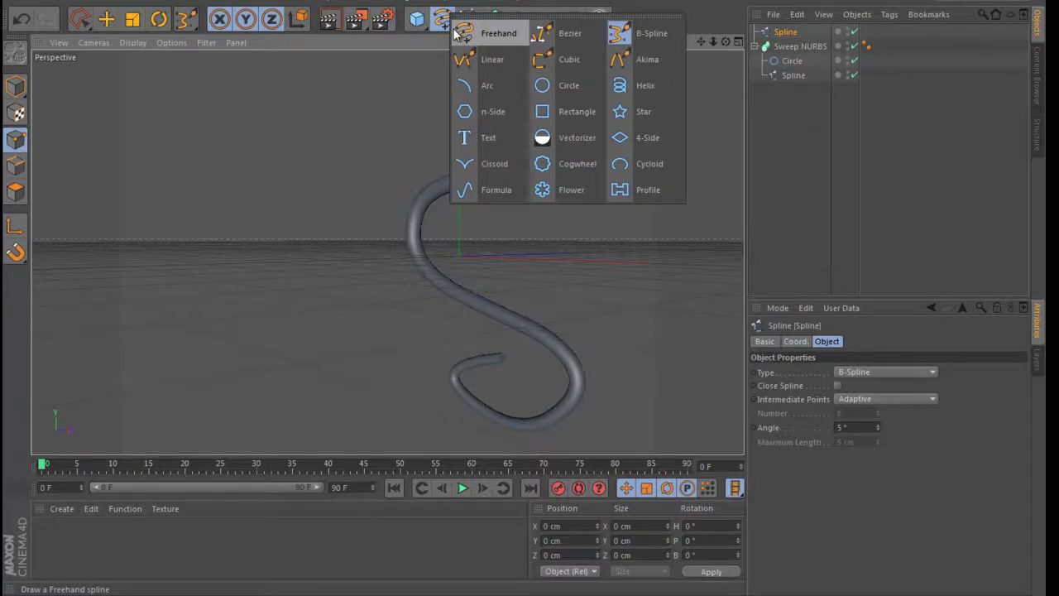
left_click_drag(456, 31, 637, 111)
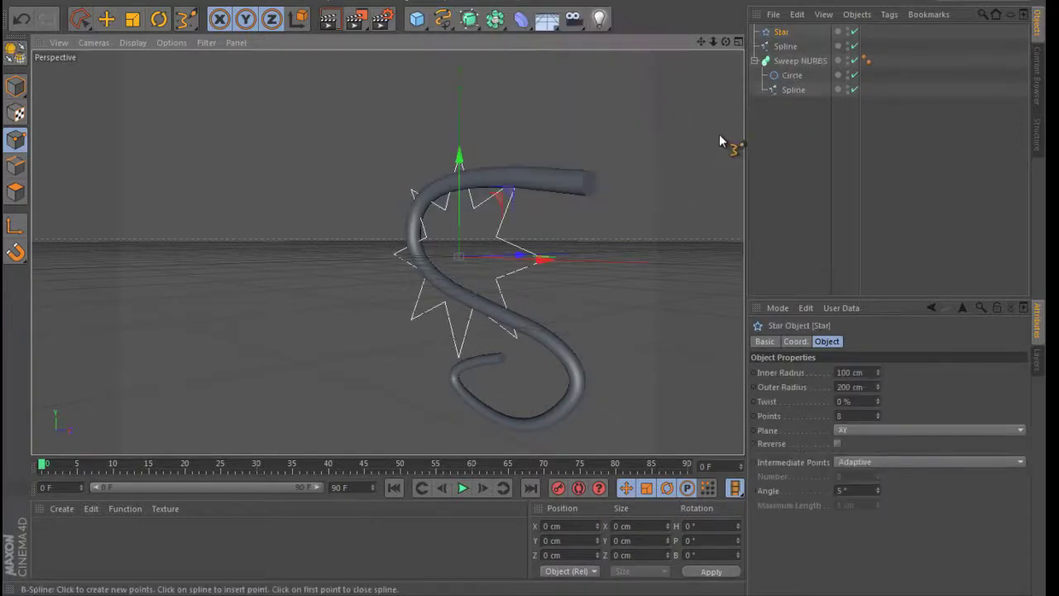
left_click_drag(511, 192, 507, 197)
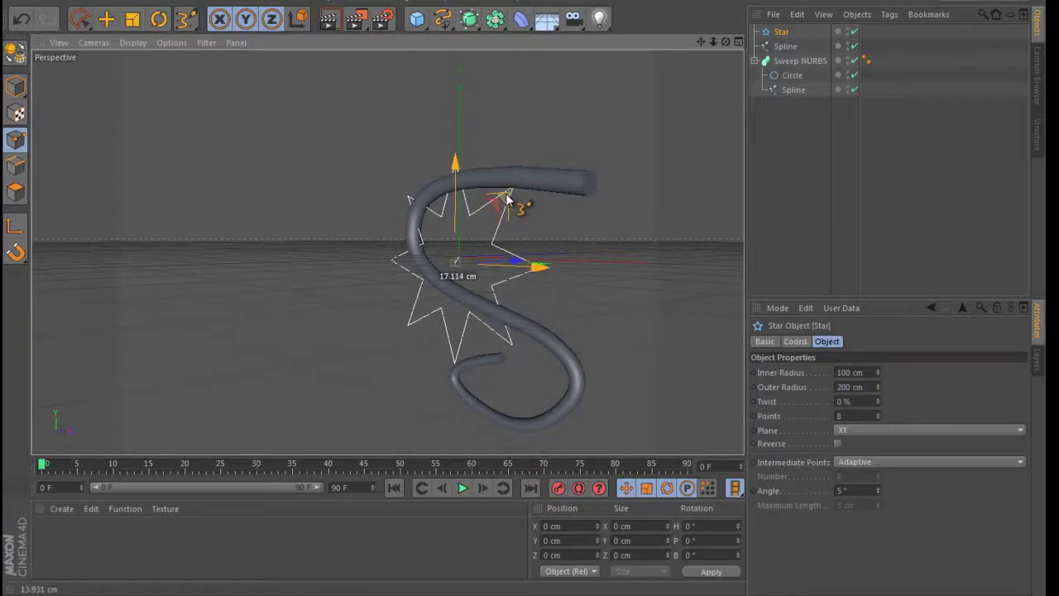
key("t")
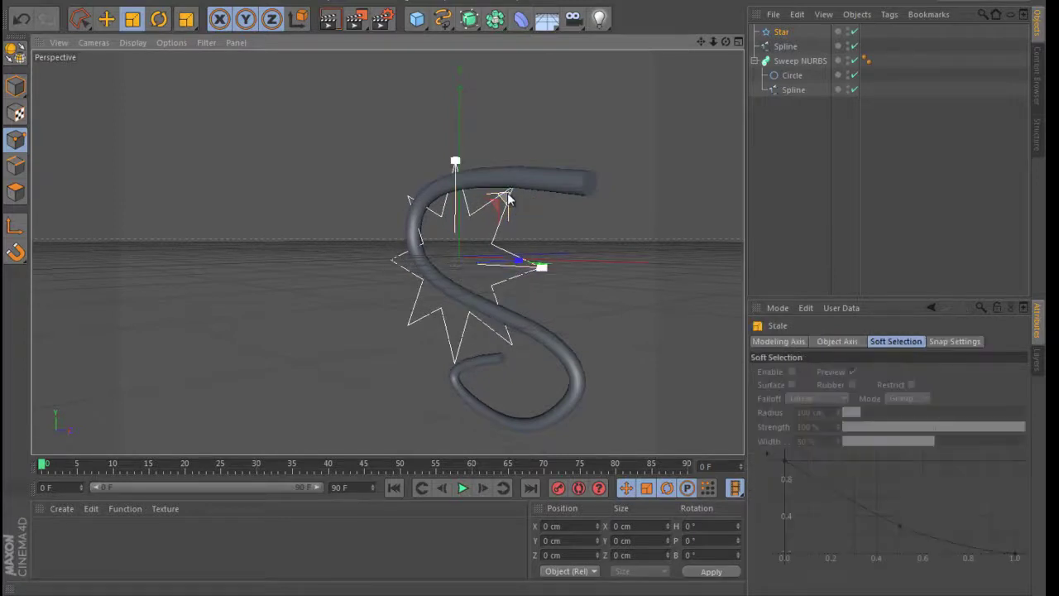
left_click_drag(455, 163, 454, 250)
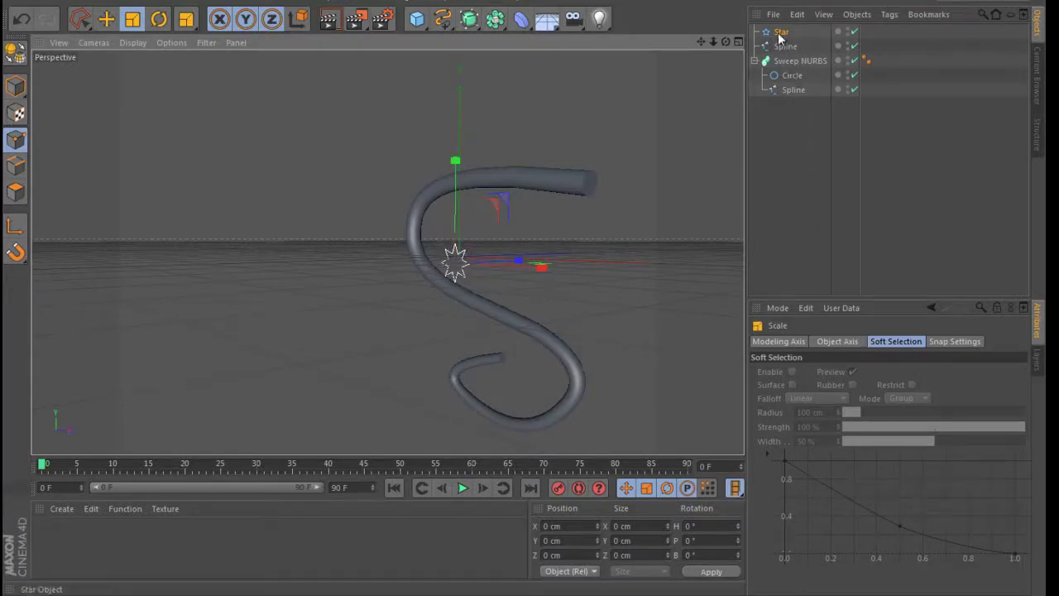
left_click(785, 76)
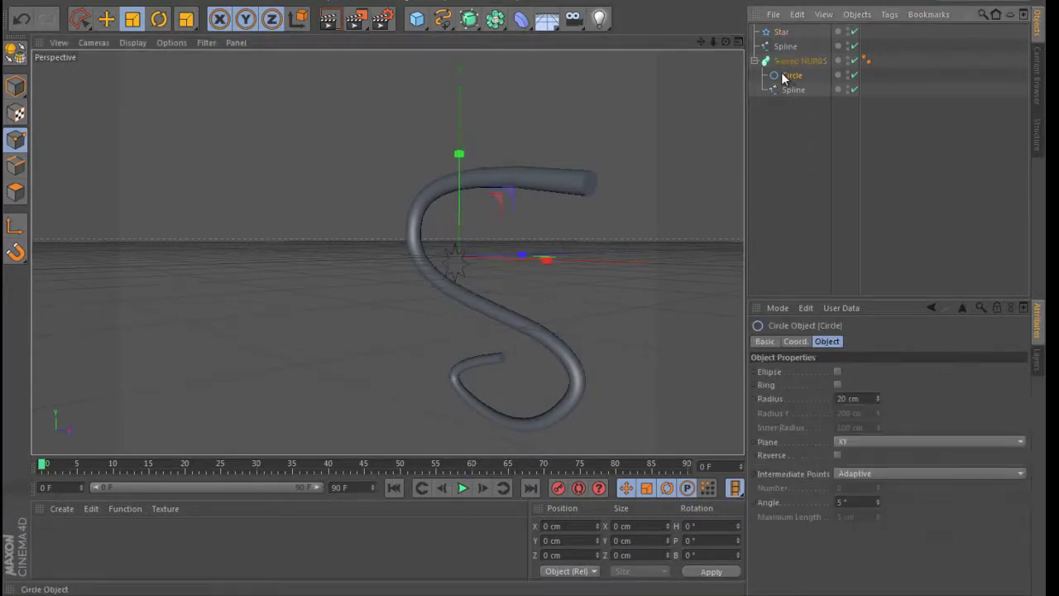
Delete the Circle, put the Star under Sweep NURBS, and render previews of the star tube
key("Delete")
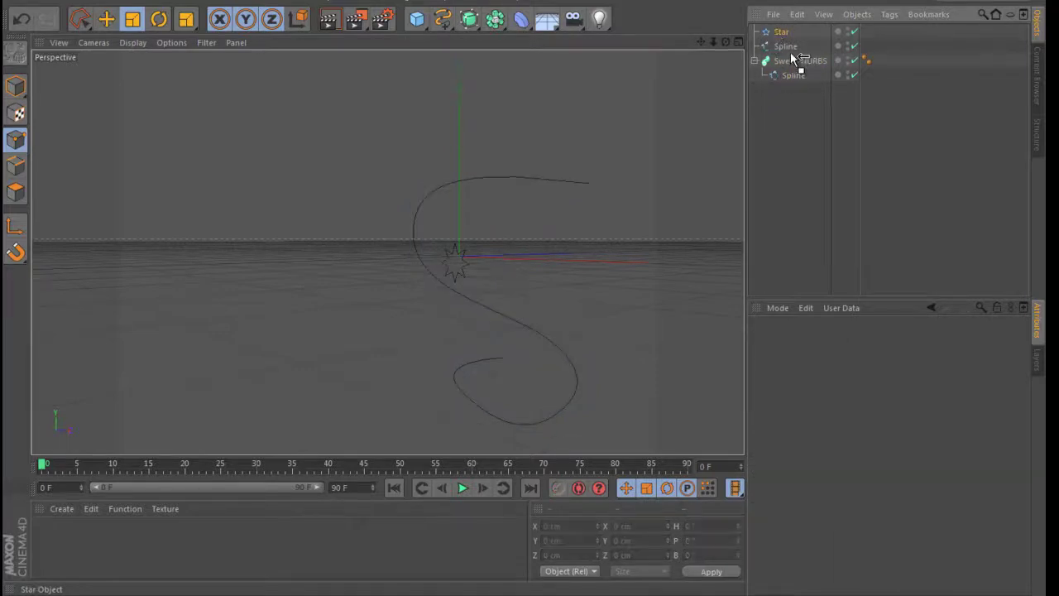
left_click_drag(793, 59, 793, 61)
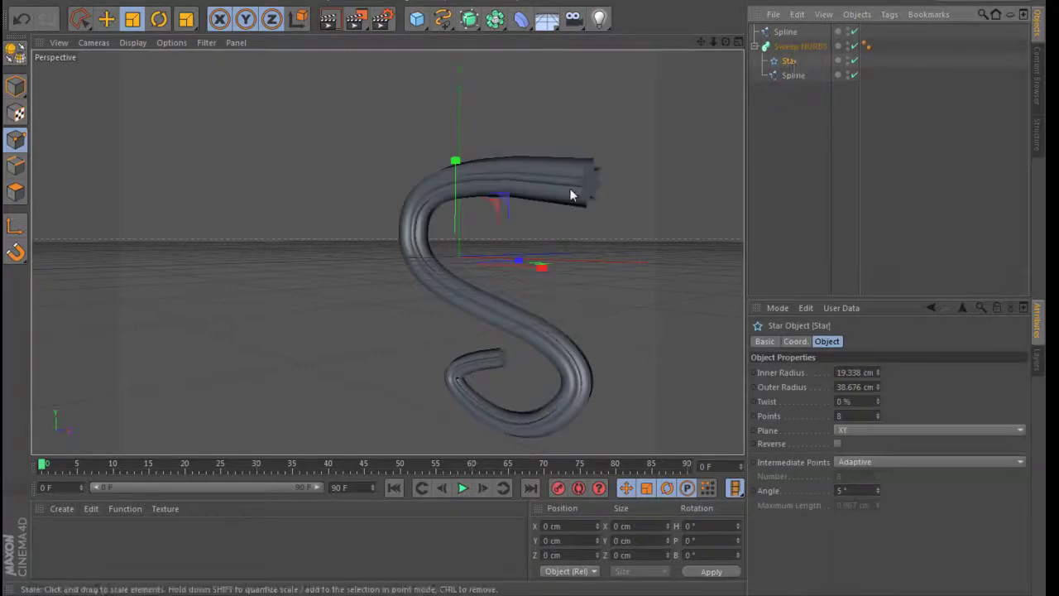
mouse_move(638, 198)
left_mouse_down("alt")
mouse_move(567, 191)
mouse_move(614, 210)
mouse_move(544, 206)
mouse_move(527, 187)
mouse_move(499, 206)
mouse_move(461, 207)
mouse_move(591, 202)
left_mouse_up("alt")
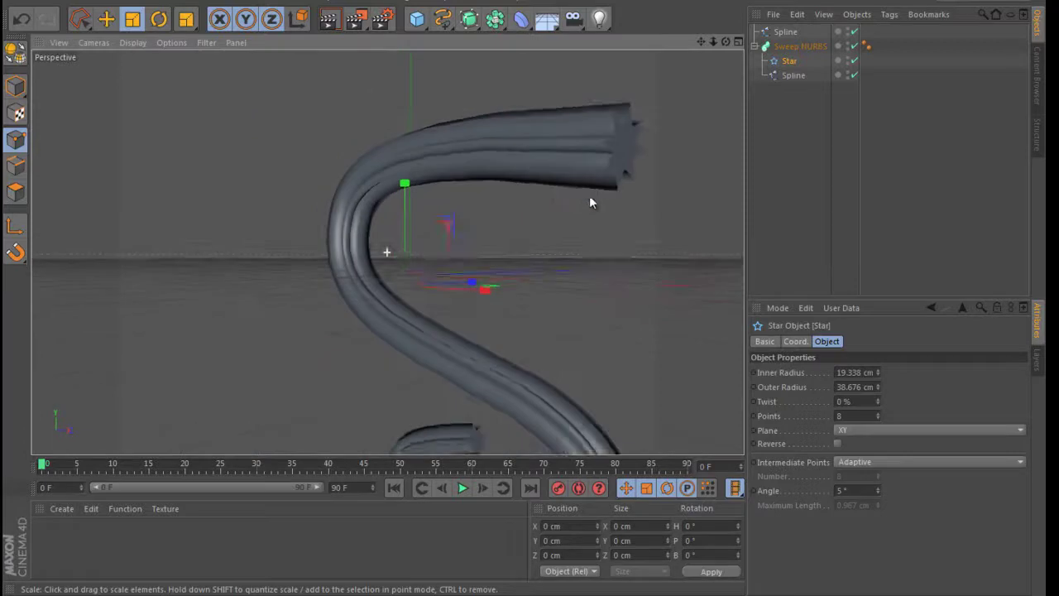
left_click(329, 19)
left_click_drag(592, 159, 498, 169, "alt")
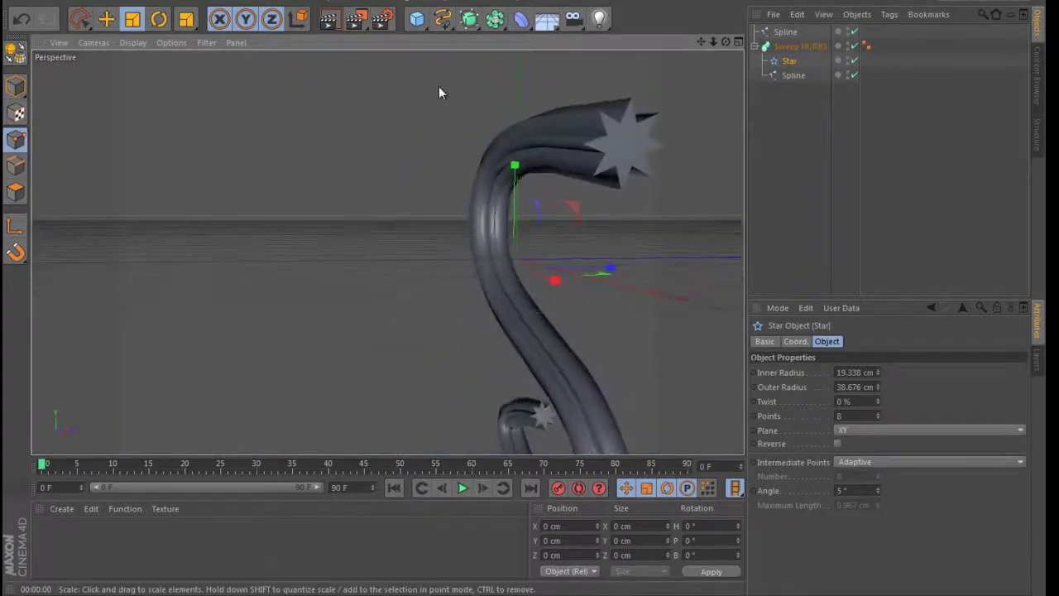
left_click(331, 20)
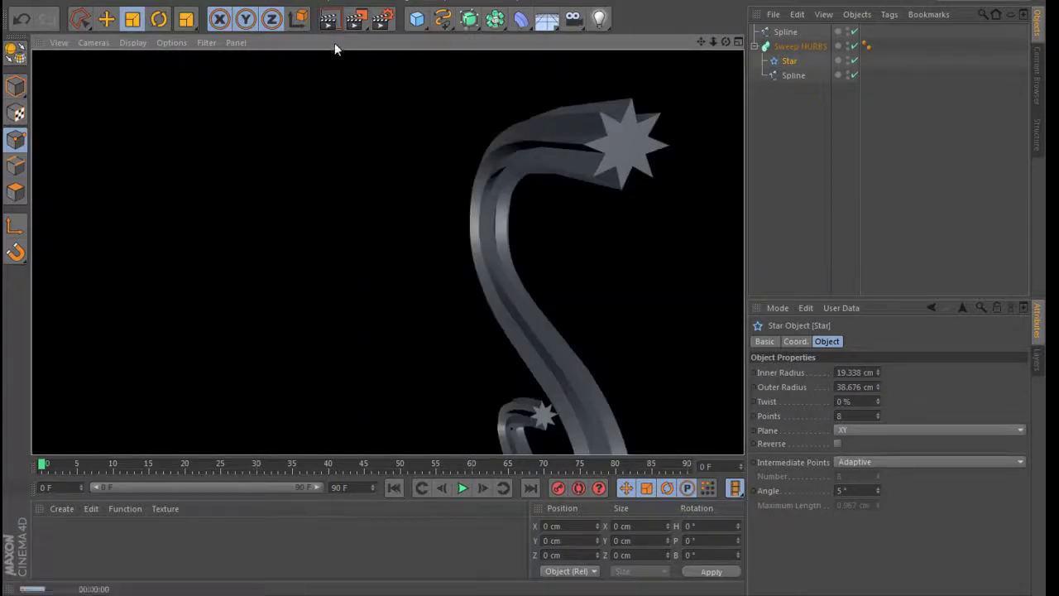
left_click(796, 46)
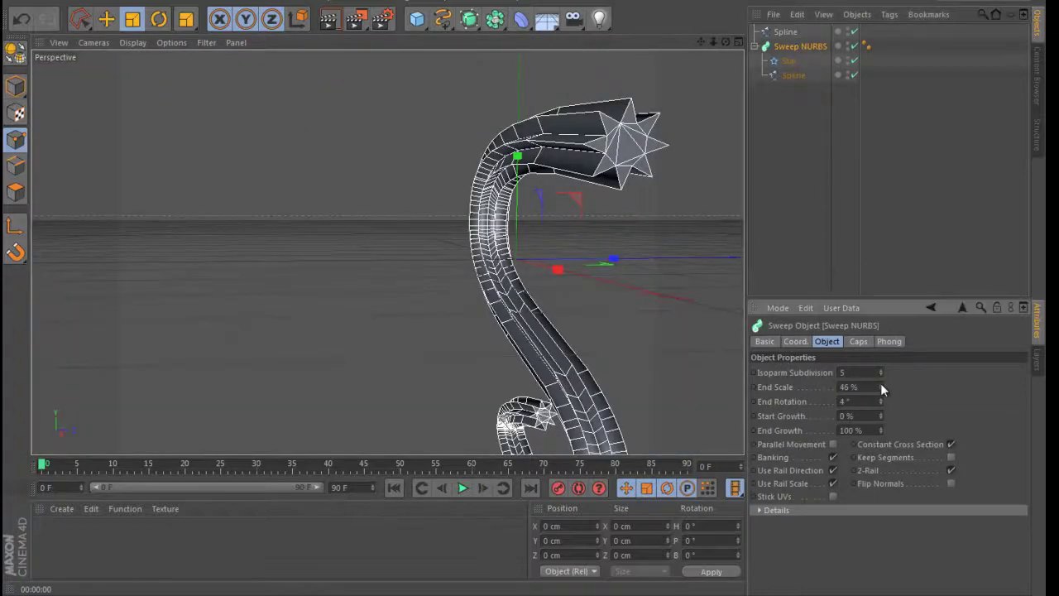
Set the sweep's Isoparm Subdivision to 61, End Scale to 11% and Start Growth to 2%
mouse_move(881, 385)
left_mouse_down()
mouse_move(882, 398)
mouse_move(879, 362)
left_mouse_up()
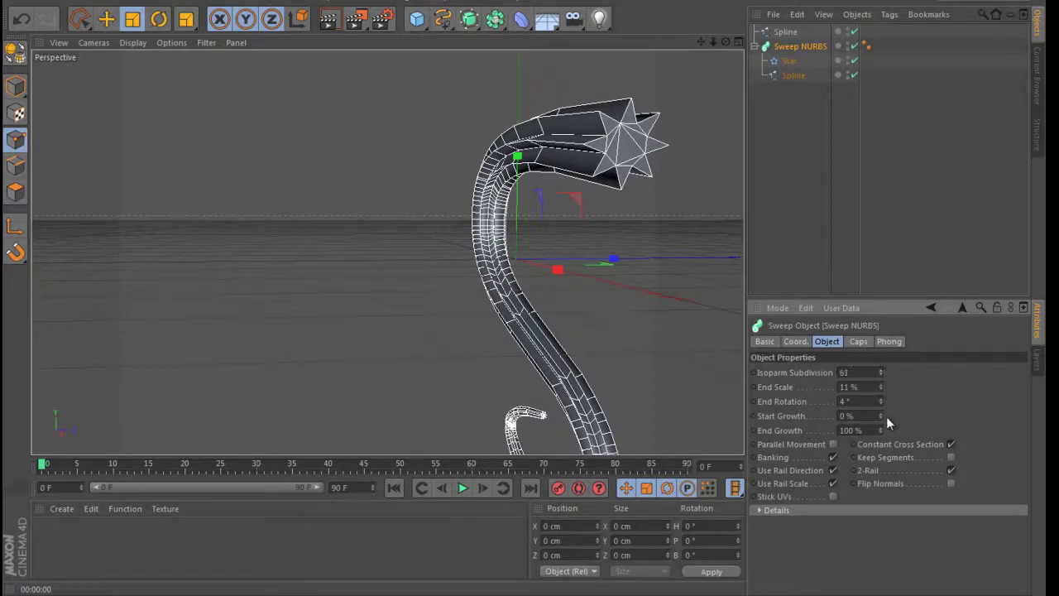
left_click_drag(881, 414, 882, 426)
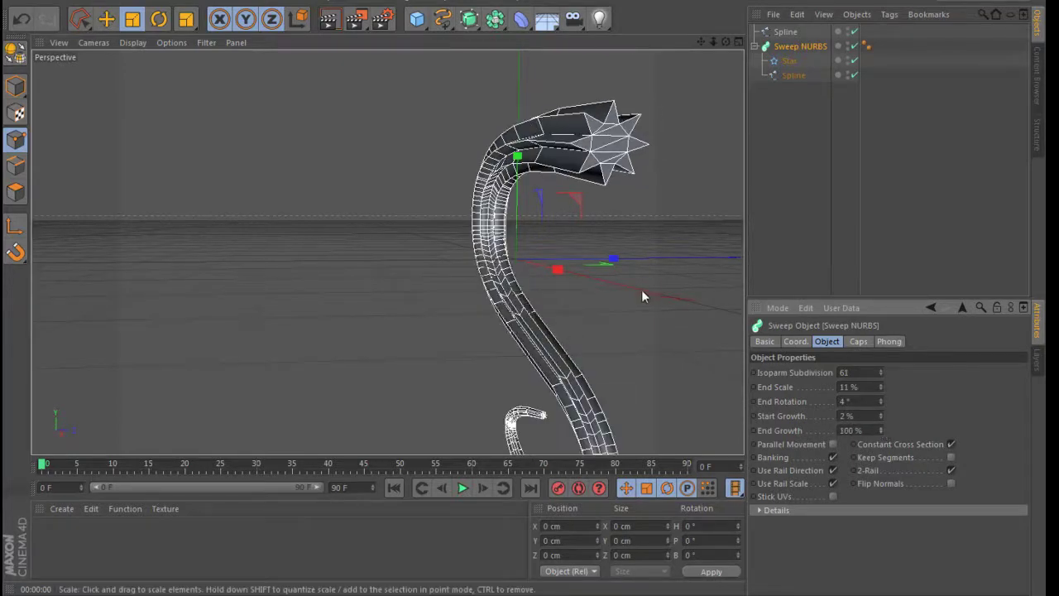